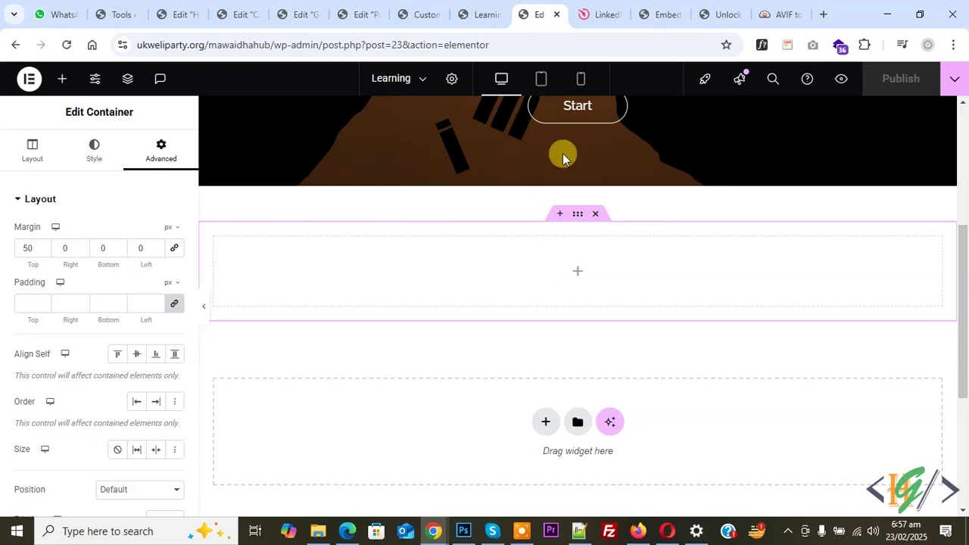
# Go to the Elfsight LinkedIn Feed page and scroll down to the widget templates.
pyautogui.click(603, 14)
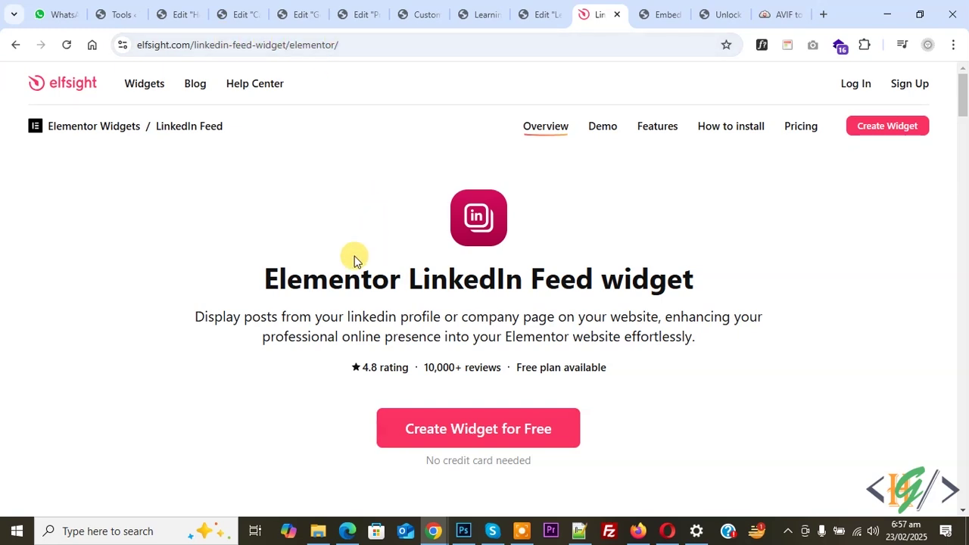
pyautogui.moveTo(261, 274); pyautogui.dragTo(688, 282)
pyautogui.scroll(-1, 232, 239)
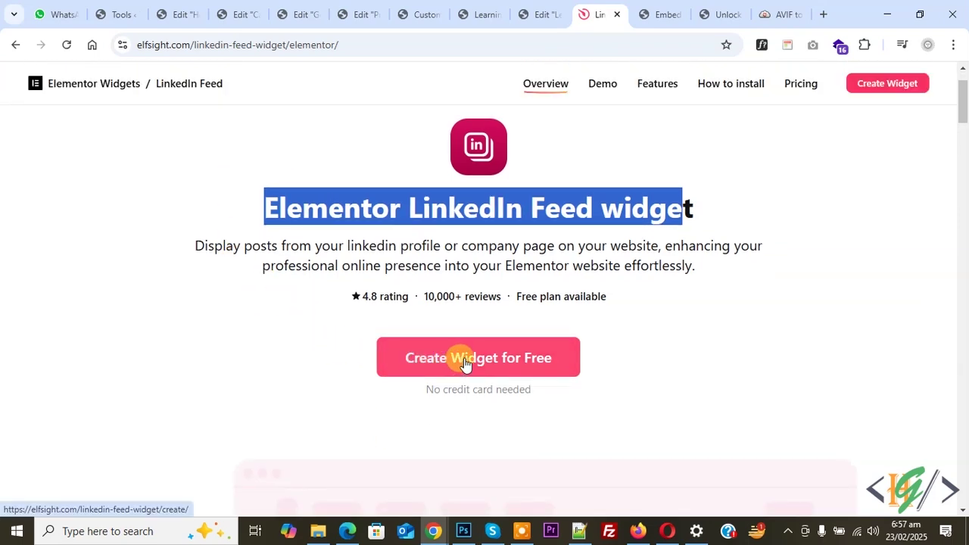
pyautogui.scroll(-5, 493, 363)
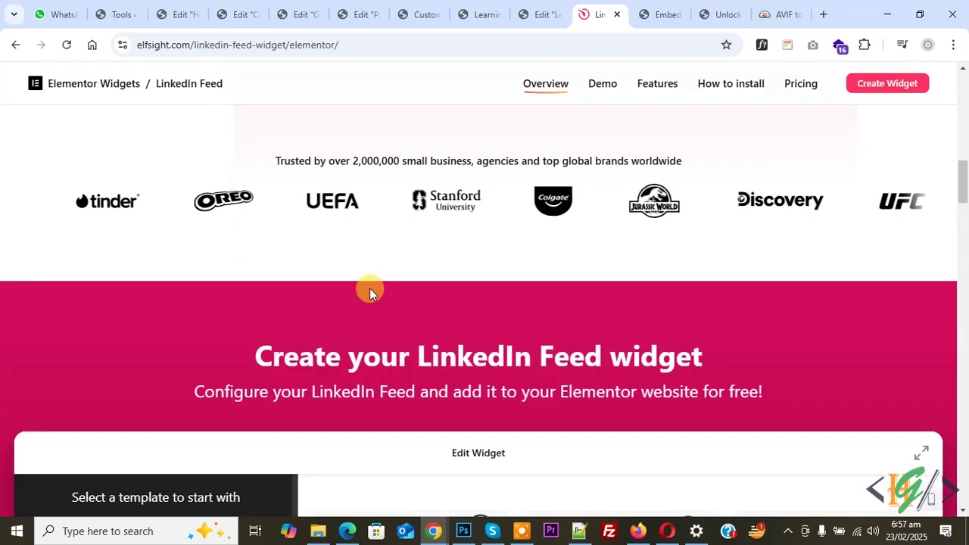
pyautogui.scroll(-3, 370, 293)
pyautogui.scroll(-1, 108, 273)
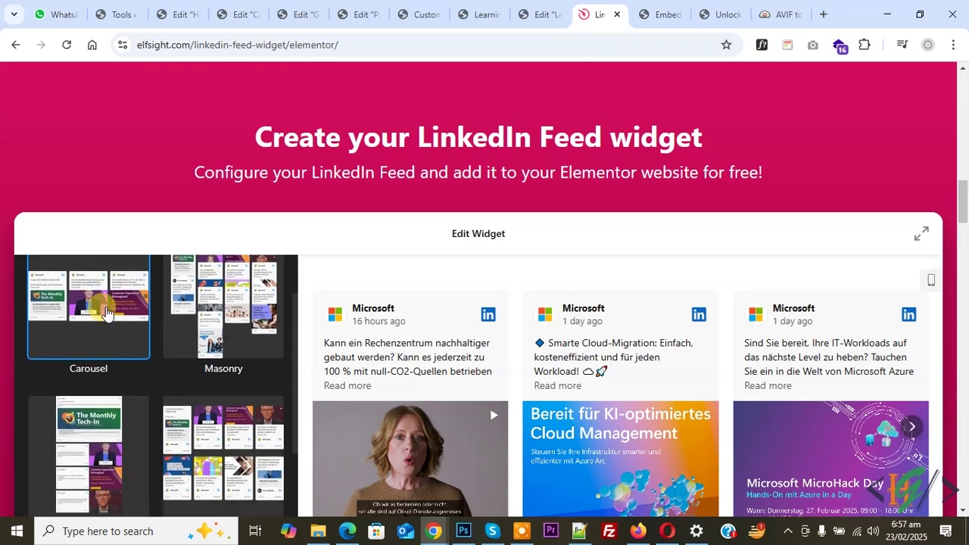
pyautogui.scroll(-2, 156, 320)
pyautogui.scroll(-1, 173, 347)
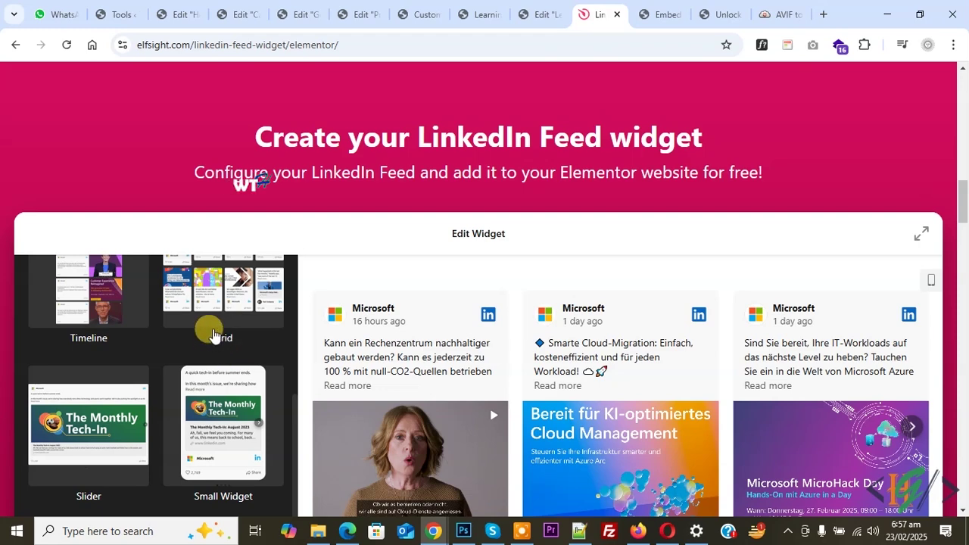
# Choose the Grid template and continue editing with it.
pyautogui.click(211, 304)
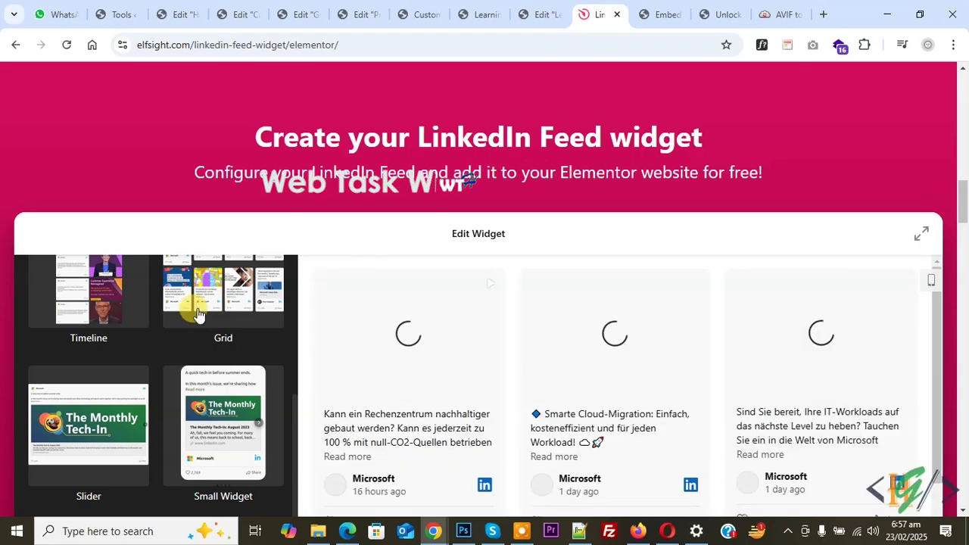
pyautogui.scroll(-2, 335, 337)
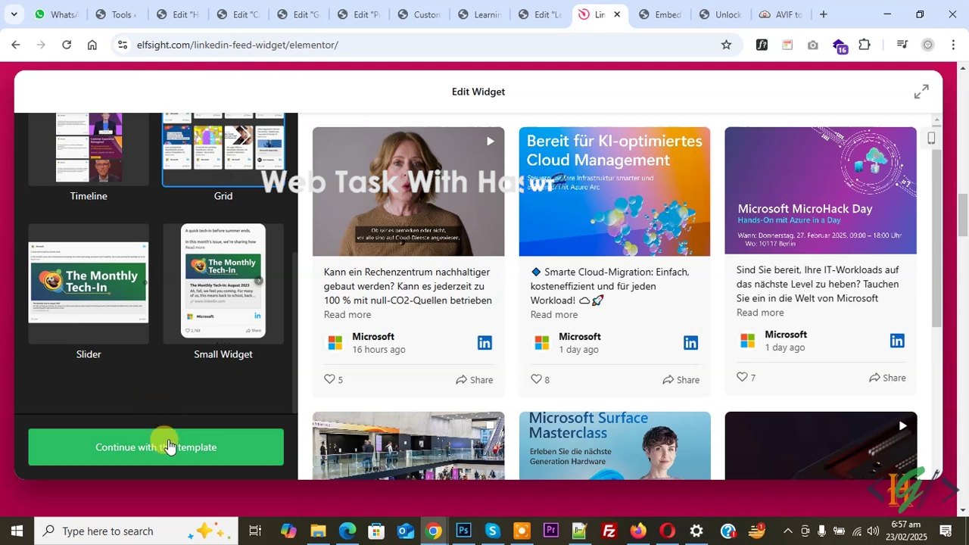
pyautogui.click(169, 445)
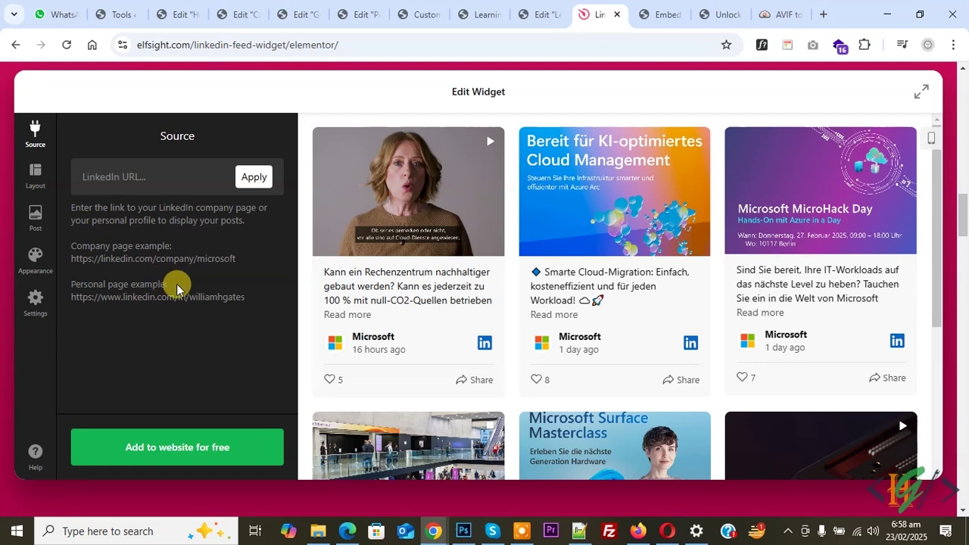
# Paste the LinkedIn profile URL into Source and apply it to load the profile's posts.
pyautogui.click(137, 170)
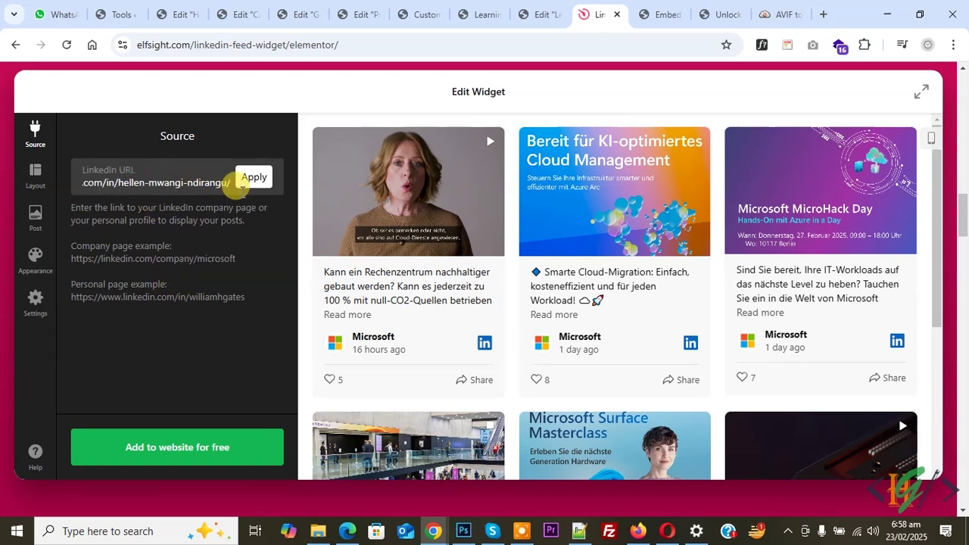
pyautogui.click(249, 180)
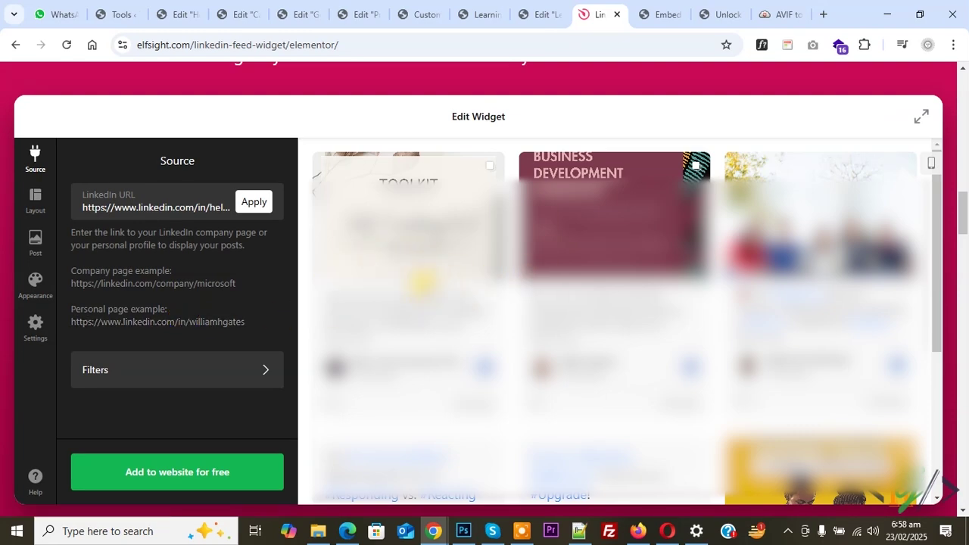
# Check the Filters panel's Add Filter option, then go back to Source settings.
pyautogui.click(159, 379)
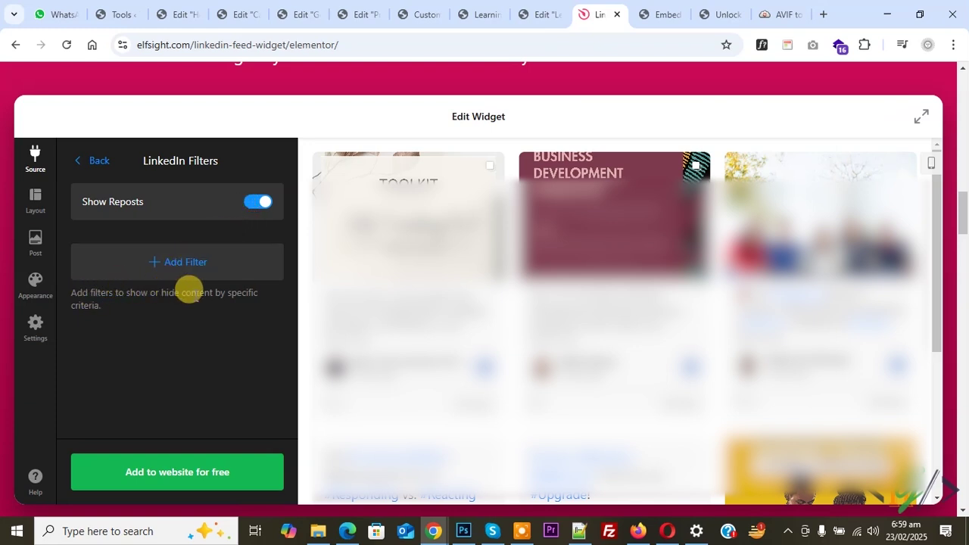
pyautogui.click(179, 278)
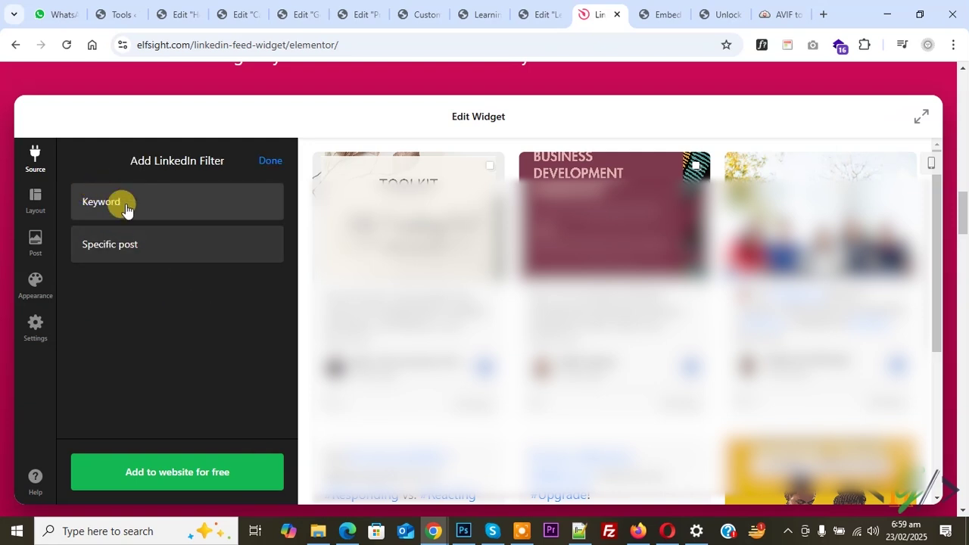
pyautogui.click(33, 158)
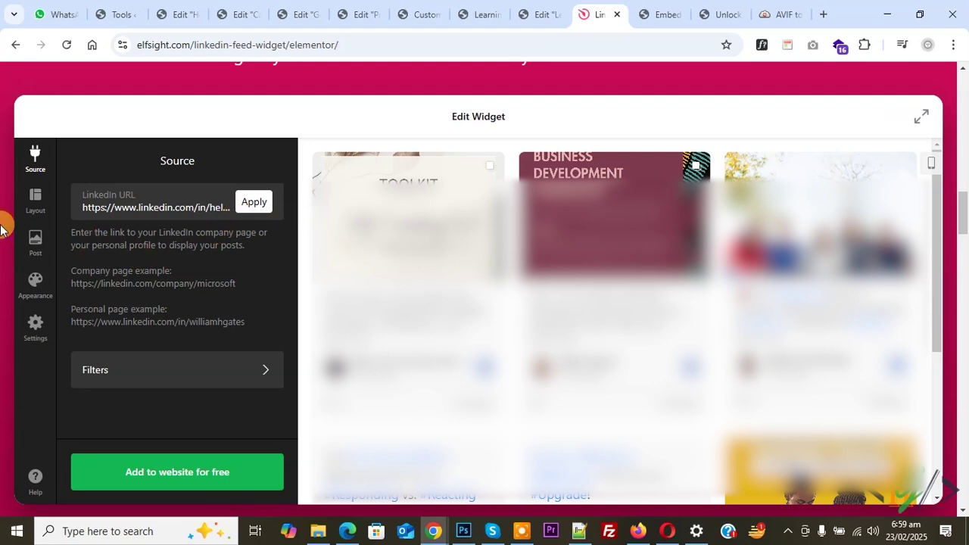
# Set the feed's layout width to a custom 1200 px.
pyautogui.click(30, 202)
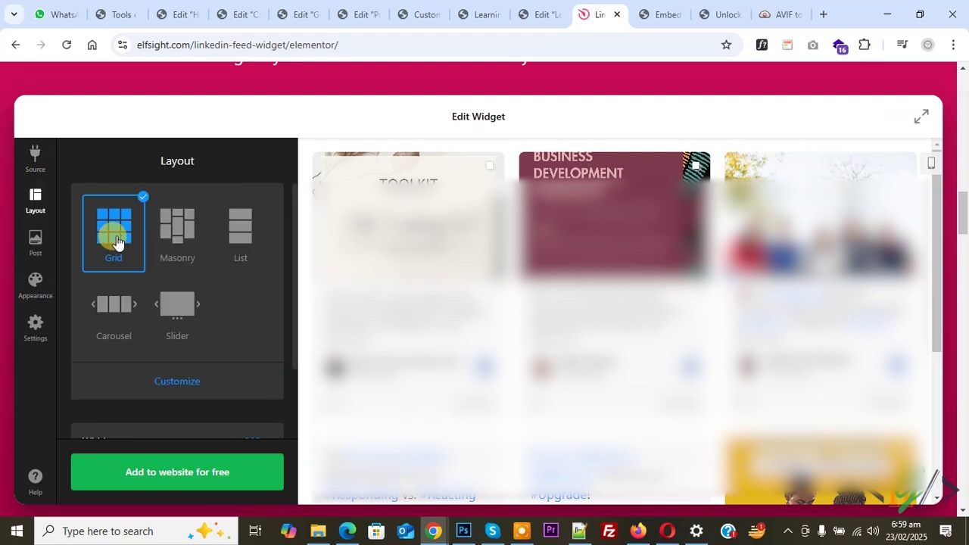
pyautogui.scroll(-2, 235, 239)
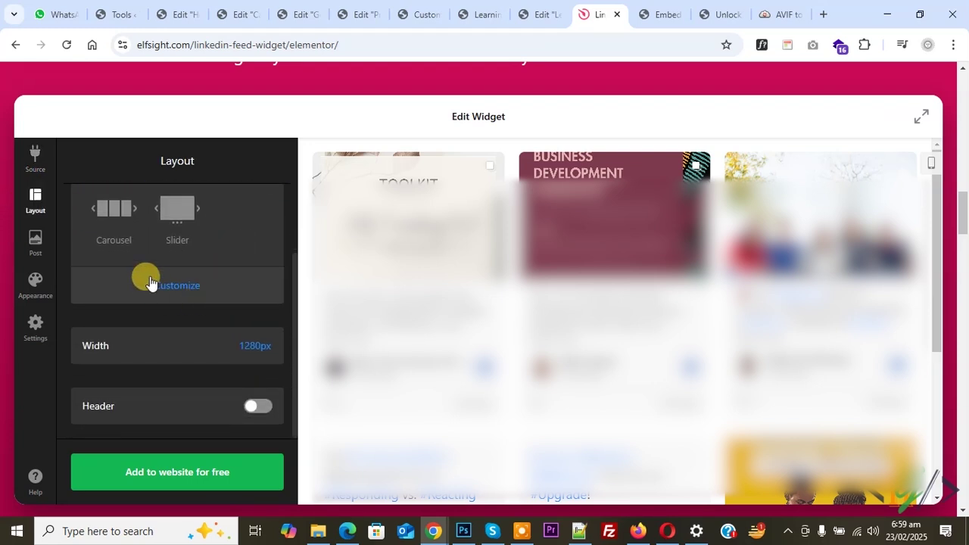
pyautogui.click(243, 351)
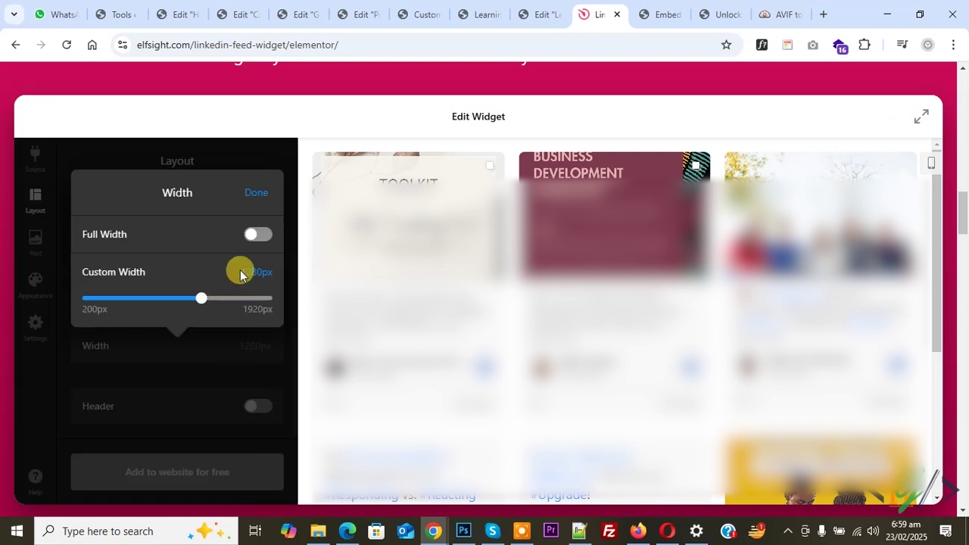
pyautogui.write('0')
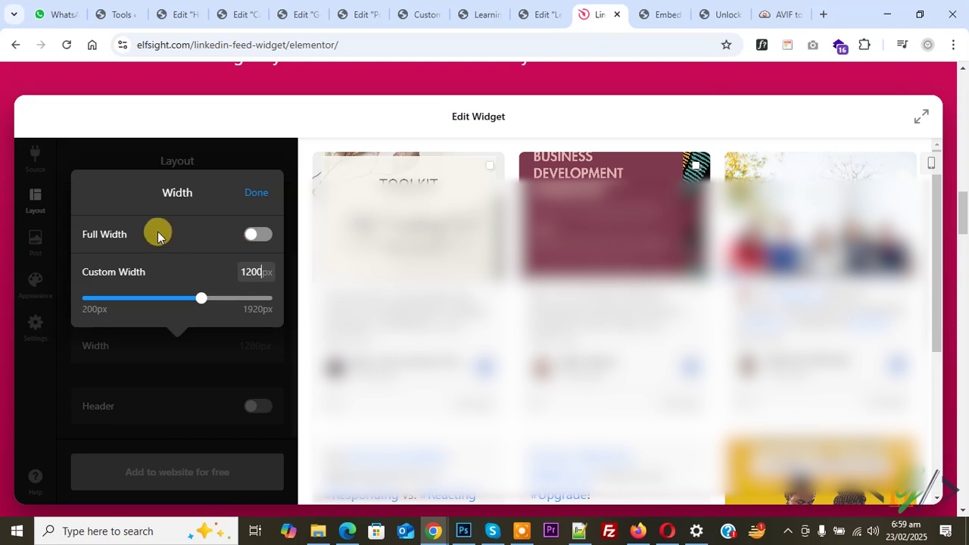
pyautogui.click(215, 267)
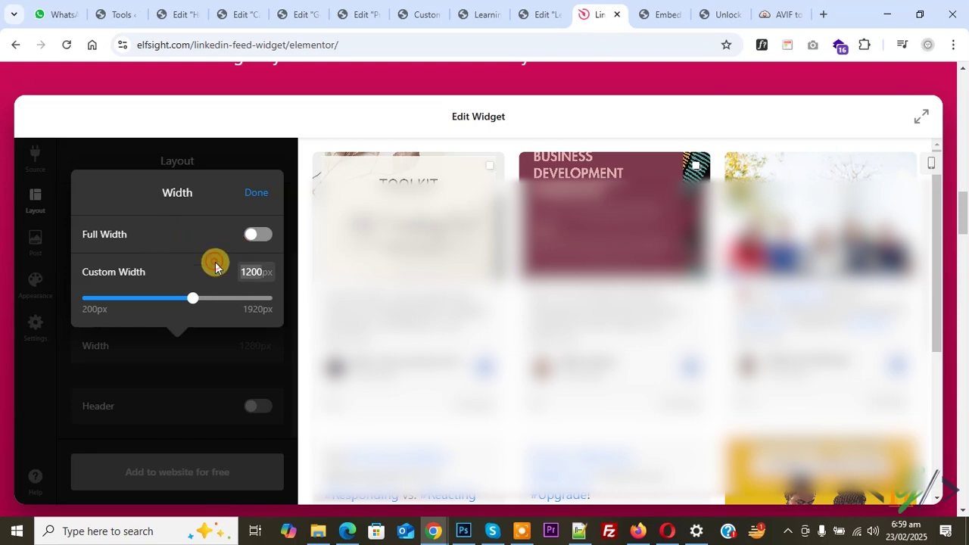
pyautogui.click(252, 201)
# Show the feed header and rename its title to the profile owner's name plus 'Feed'.
pyautogui.scroll(-1, 186, 360)
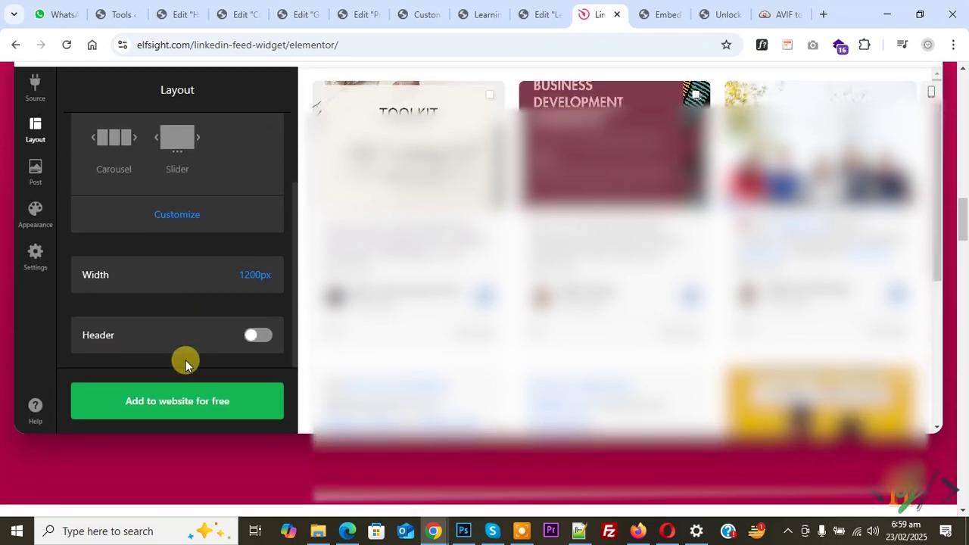
pyautogui.click(254, 335)
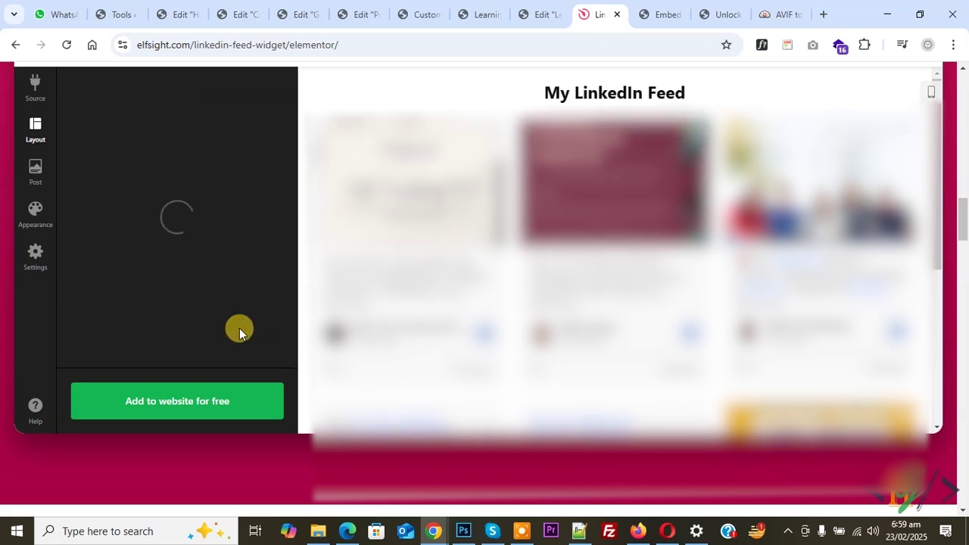
pyautogui.scroll(2, 209, 273)
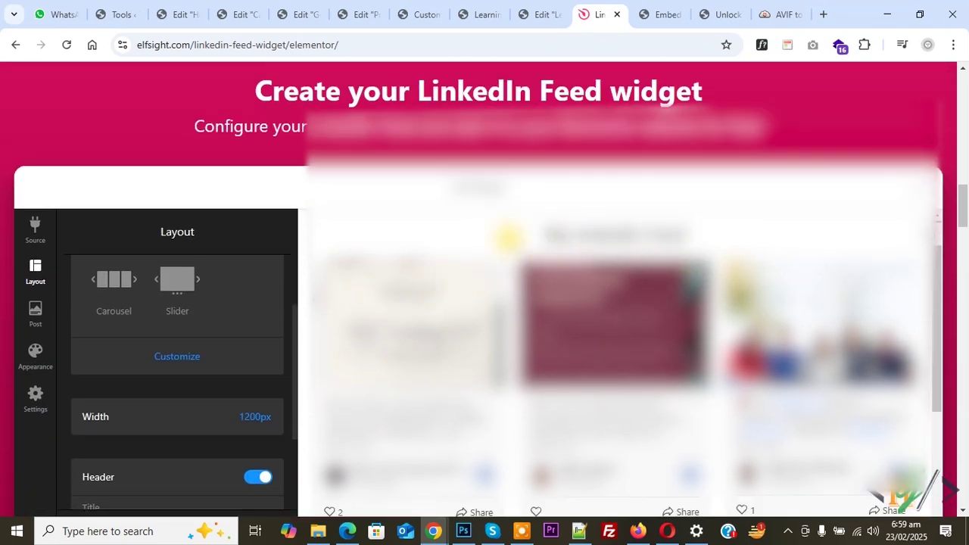
pyautogui.scroll(-2, 173, 362)
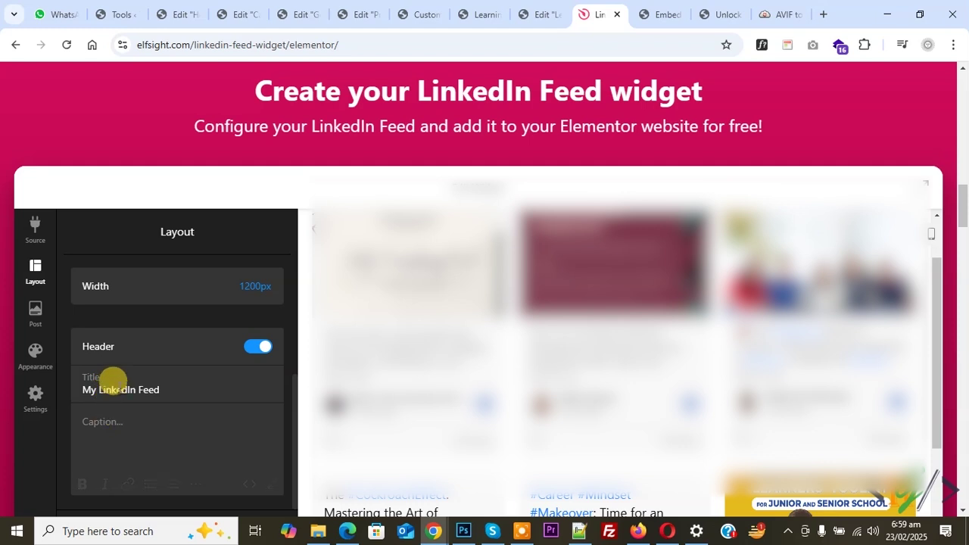
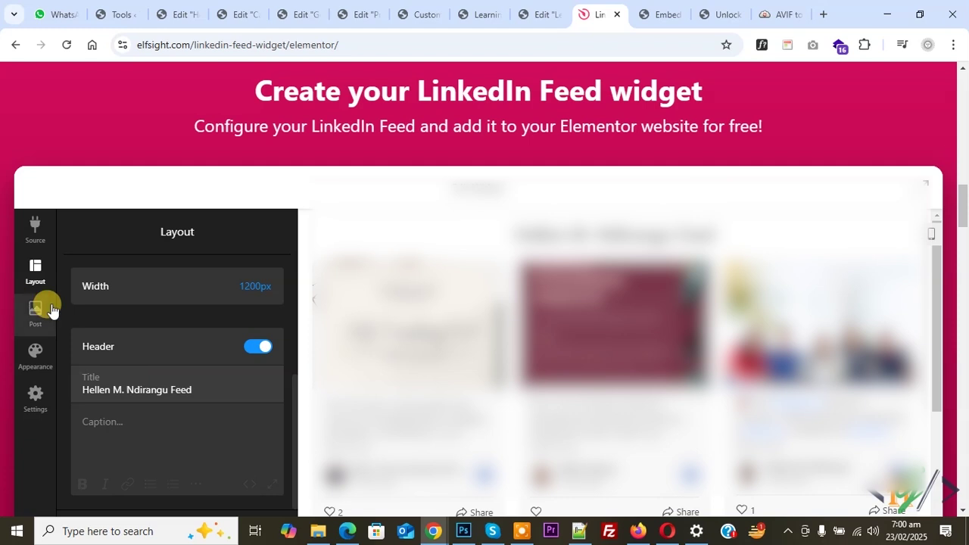
# Scroll through the Post, Appearance and Settings panels down to language and custom script options.
pyautogui.click(32, 312)
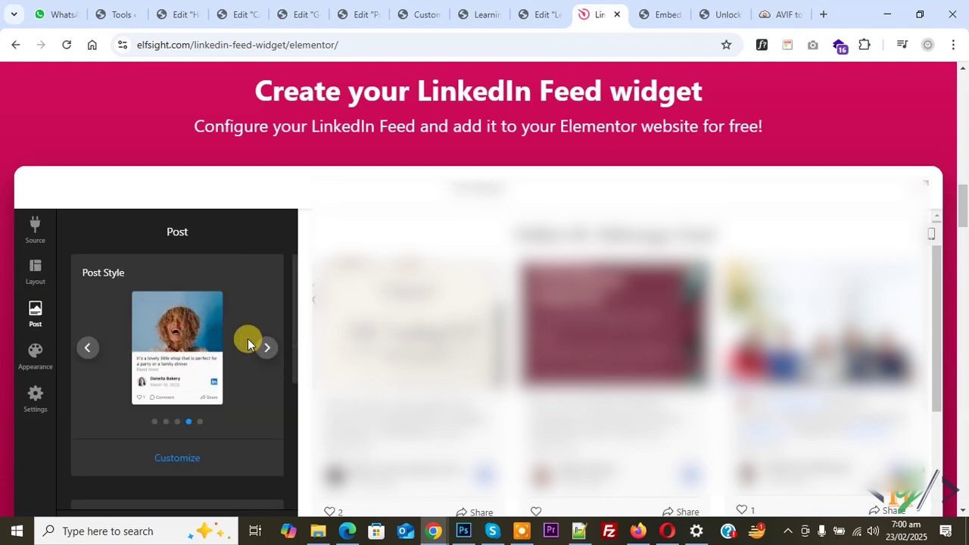
pyautogui.scroll(-4, 220, 341)
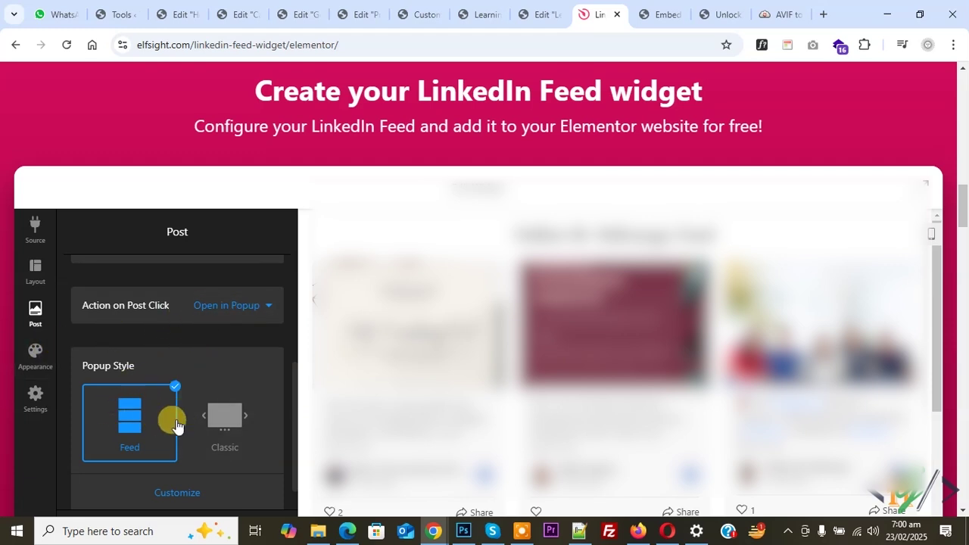
pyautogui.scroll(-1, 174, 408)
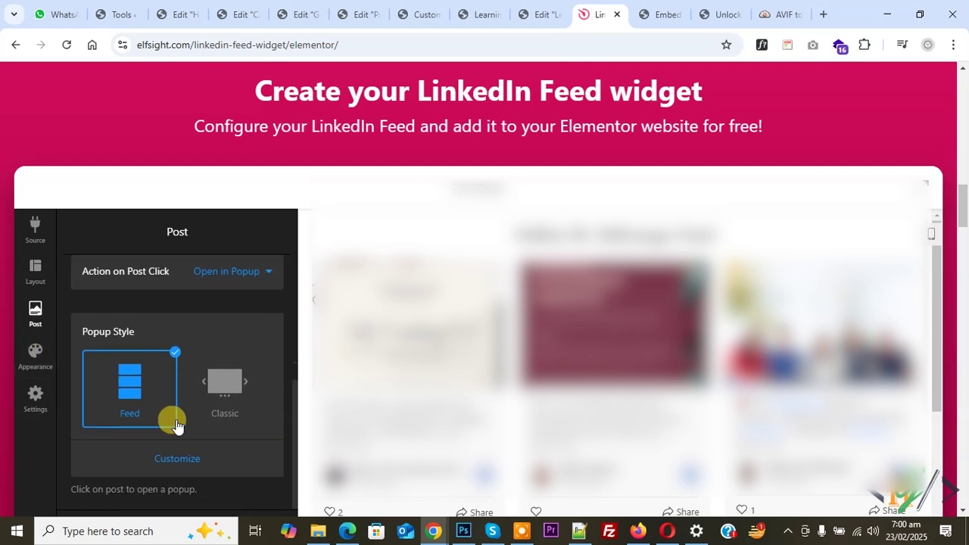
pyautogui.click(32, 353)
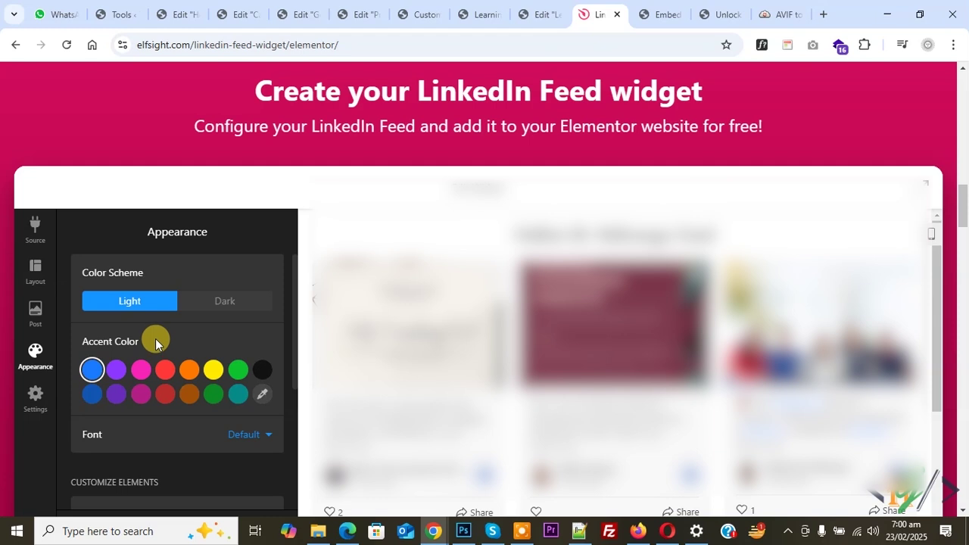
pyautogui.scroll(-2, 152, 371)
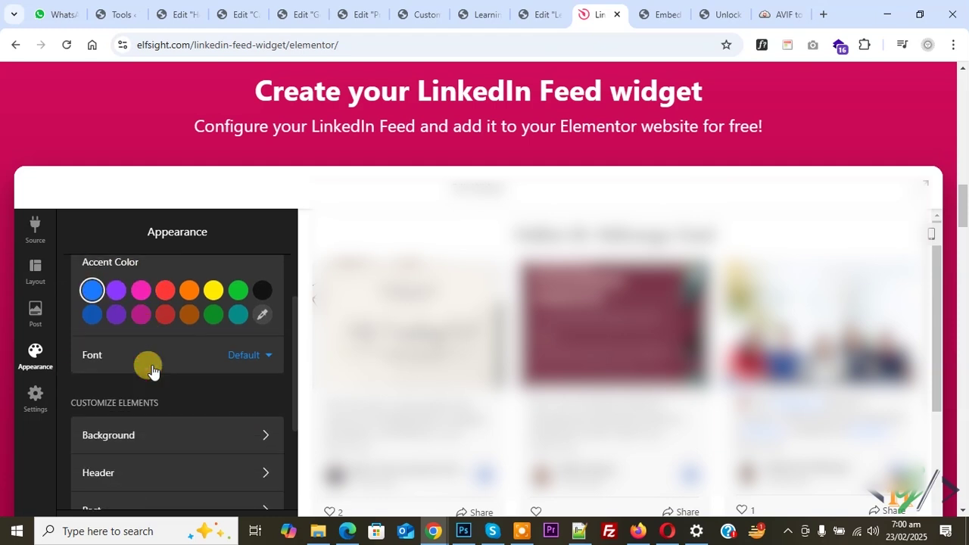
pyautogui.scroll(-2, 151, 370)
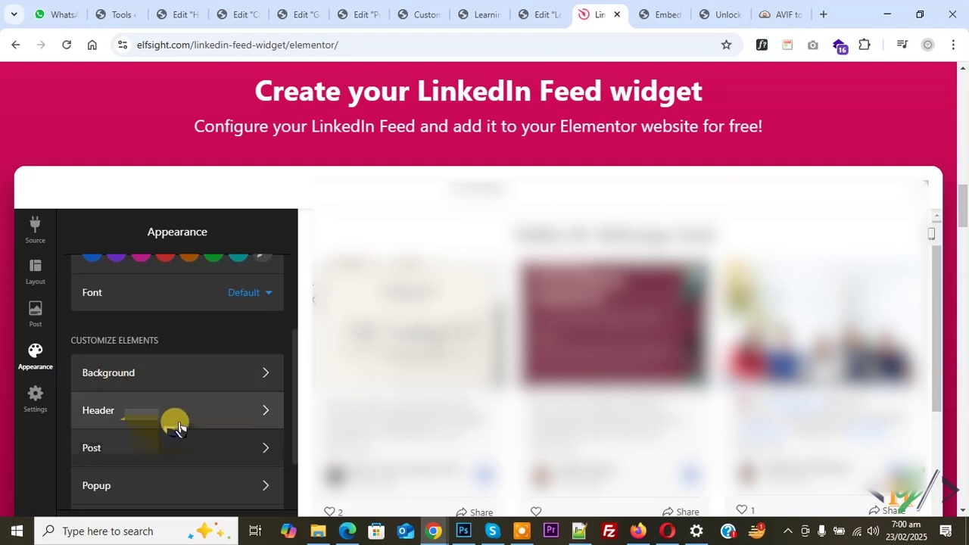
pyautogui.scroll(-2, 167, 435)
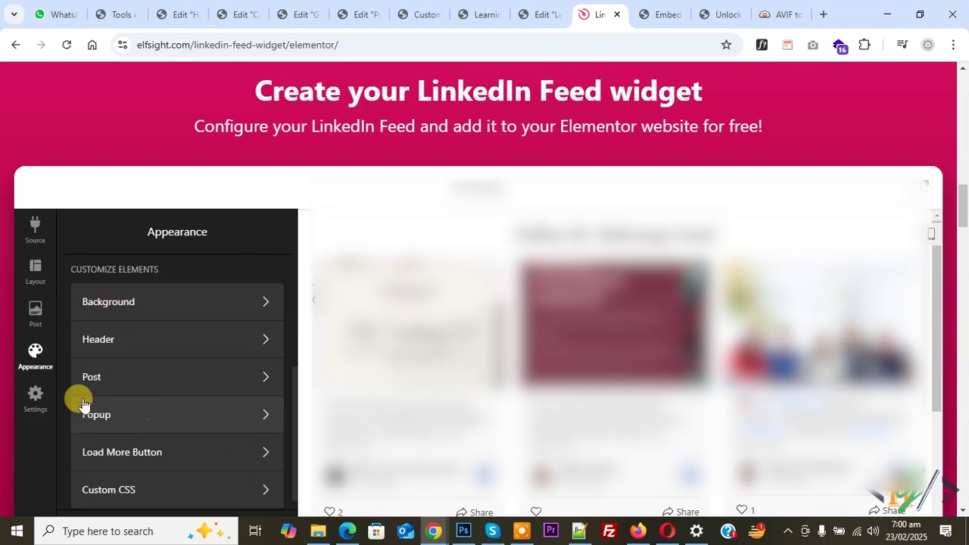
pyautogui.click(35, 399)
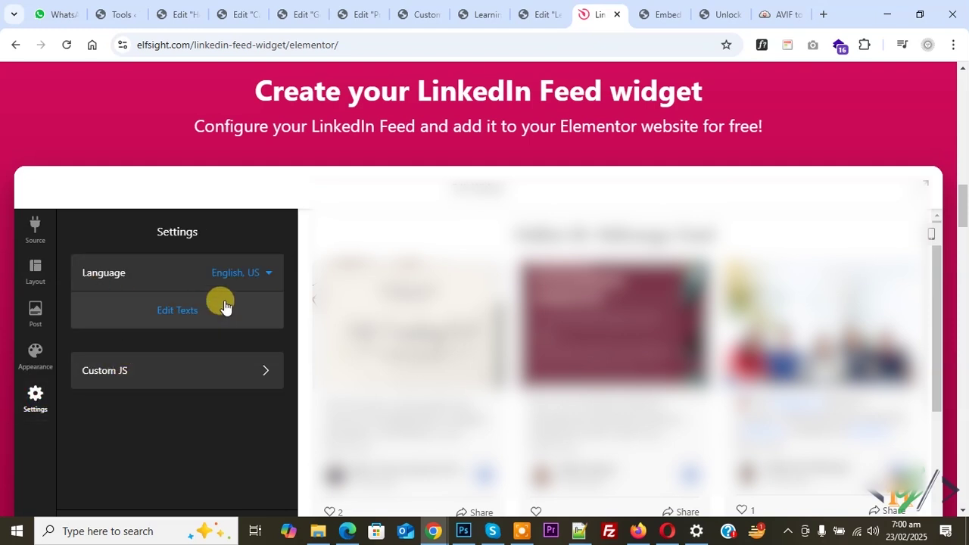
pyautogui.scroll(-1, 181, 333)
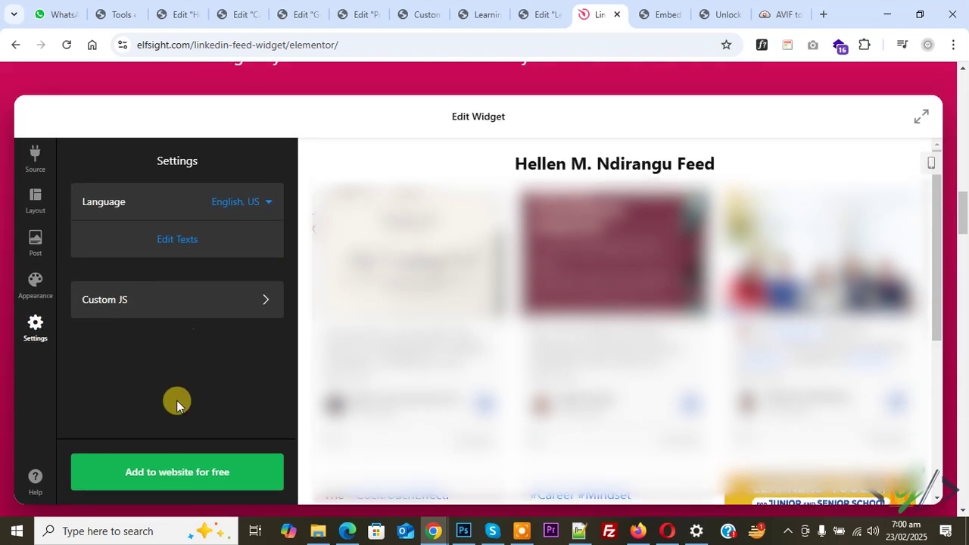
# Save the LinkedIn feed widget and publish it.
pyautogui.click(194, 477)
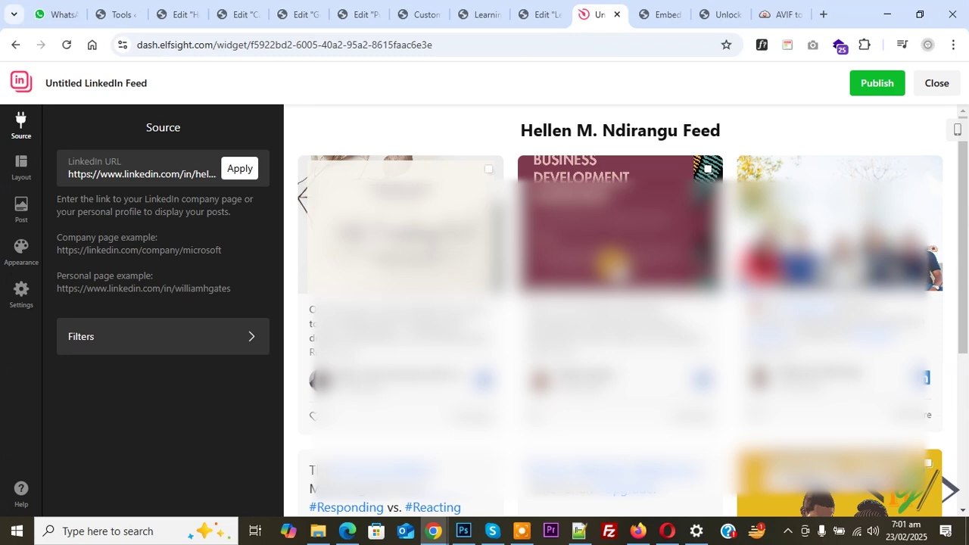
pyautogui.scroll(-5, 601, 241)
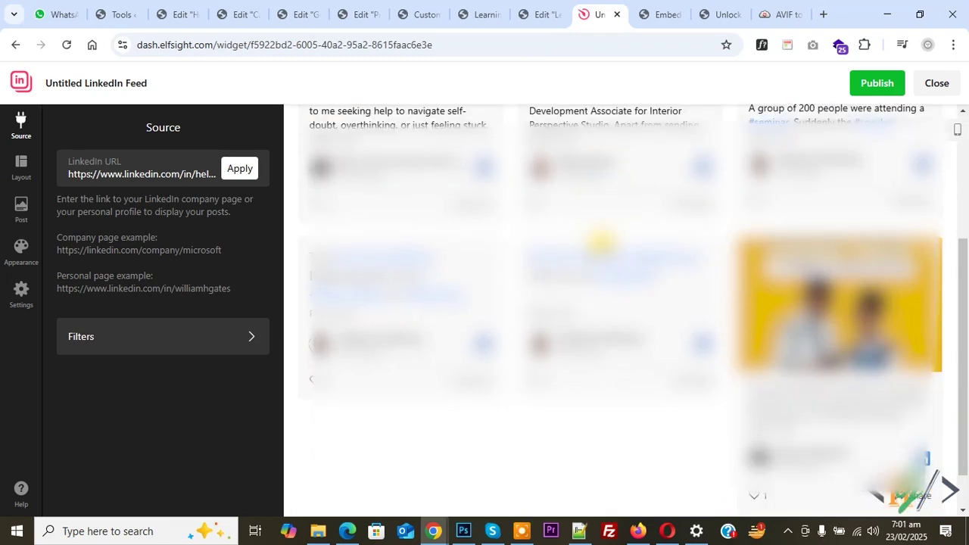
pyautogui.click(878, 83)
pyautogui.scroll(-1, 171, 295)
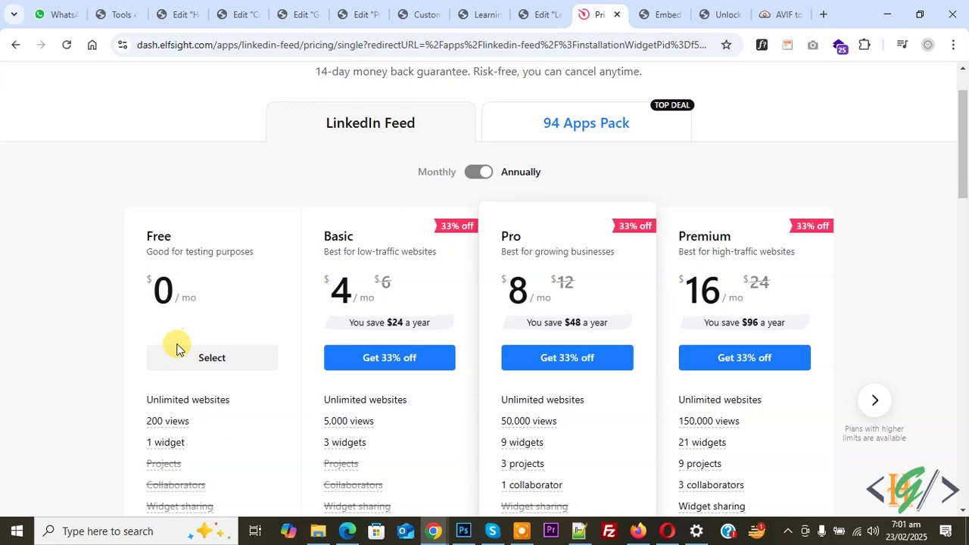
# Select the Free plan and copy the widget's embed code for Elementor.
pyautogui.click(187, 364)
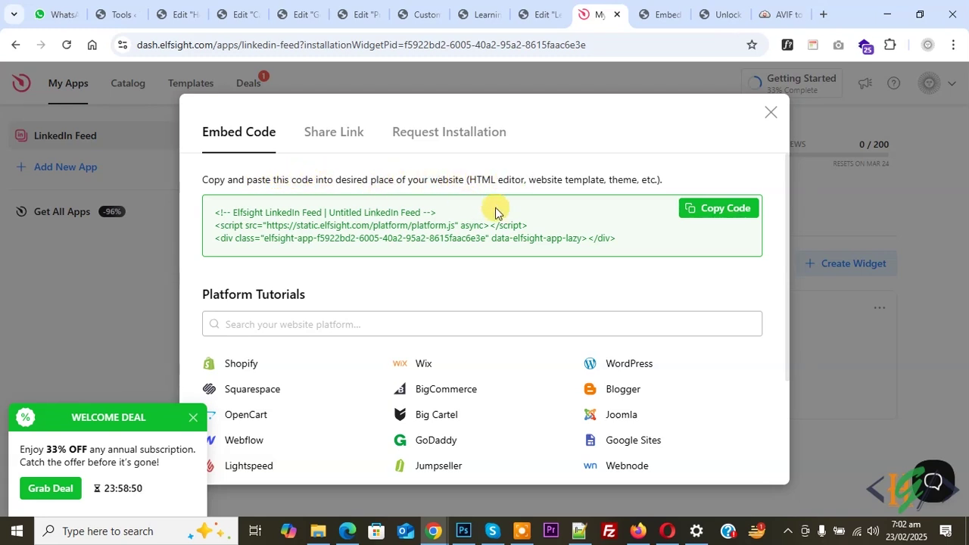
pyautogui.click(720, 209)
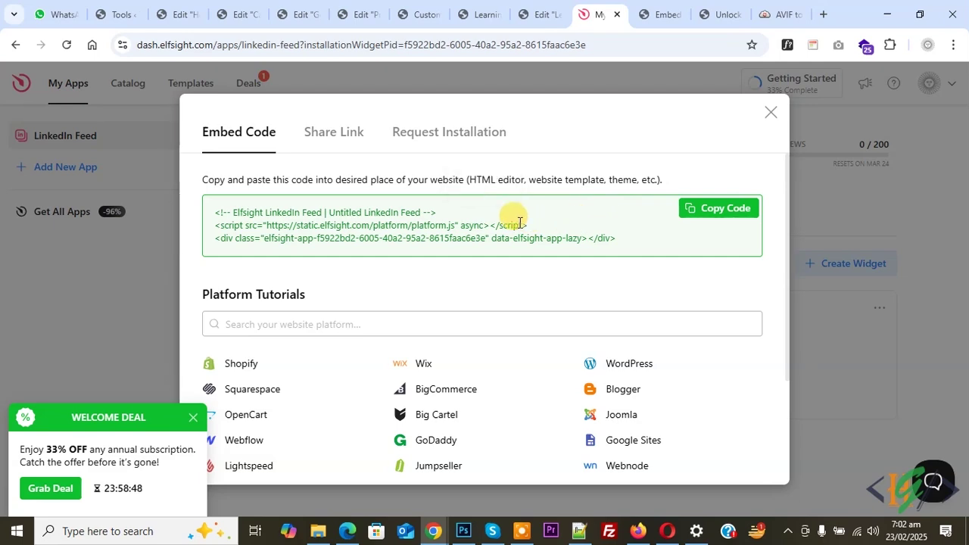
pyautogui.click(539, 14)
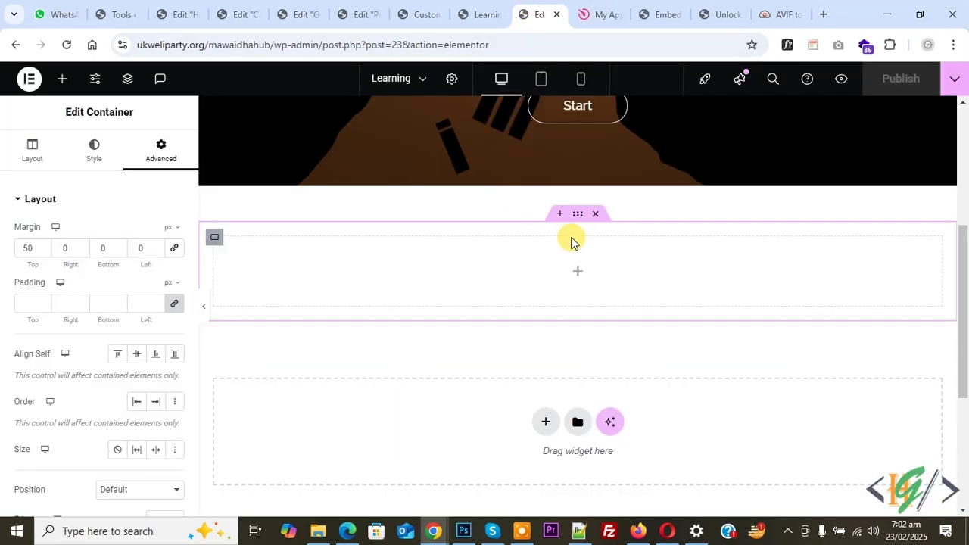
# Add an HTML element to the empty container and paste the Elfsight embed code into it.
pyautogui.click(576, 275)
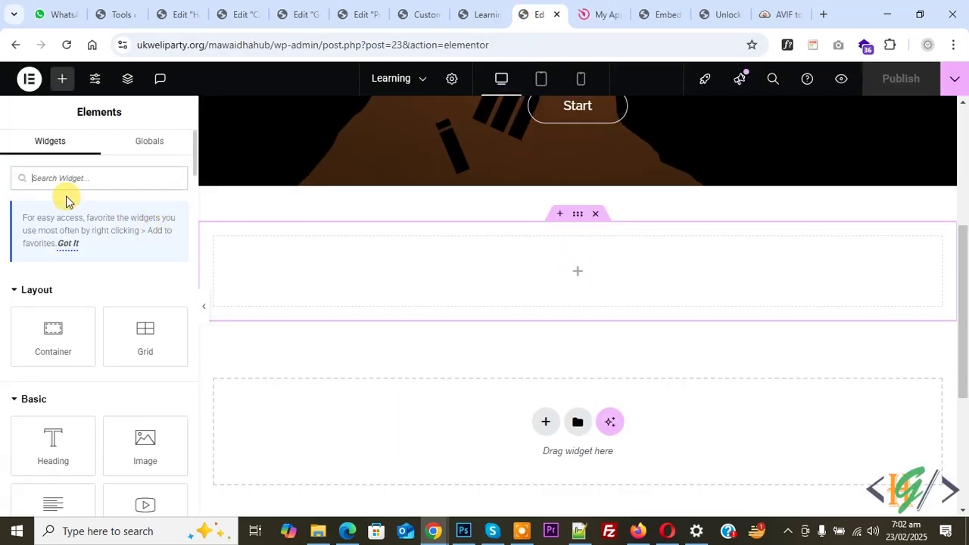
pyautogui.write('html')
pyautogui.moveTo(58, 292); pyautogui.dragTo(283, 272)
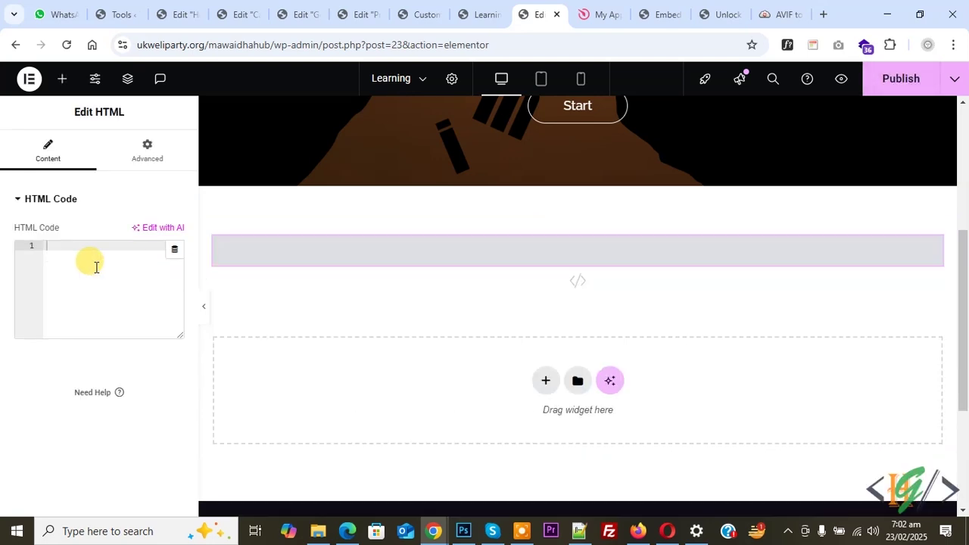
pyautogui.hotkey('ctrl', 'v')
# Publish the page and check the LinkedIn feed grid on the live Learning page.
pyautogui.click(902, 80)
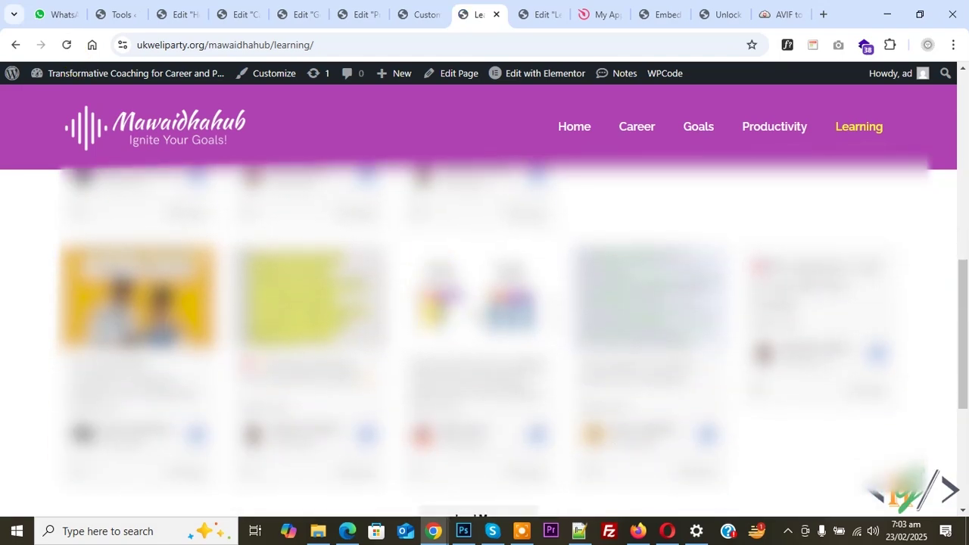
pyautogui.scroll(6, 484, 303)
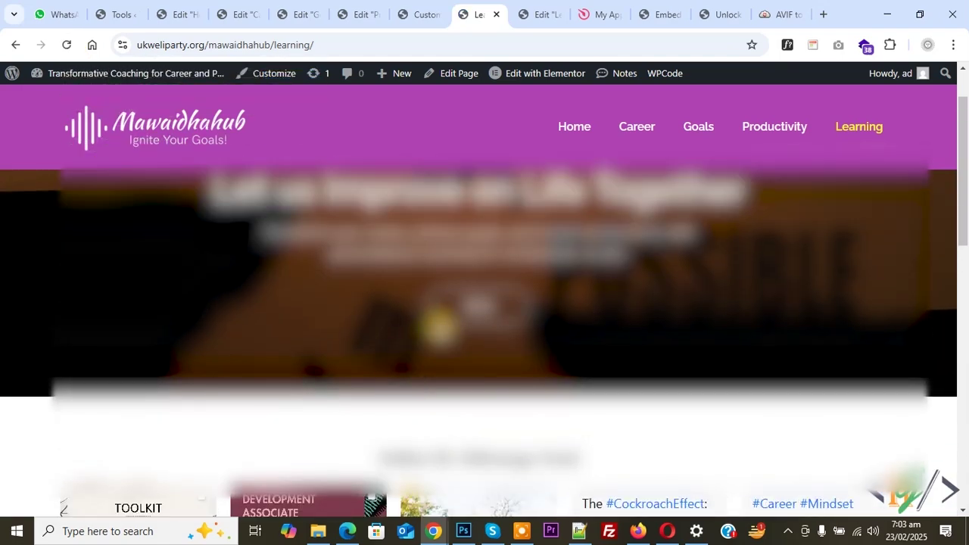
pyautogui.scroll(-7, 484, 325)
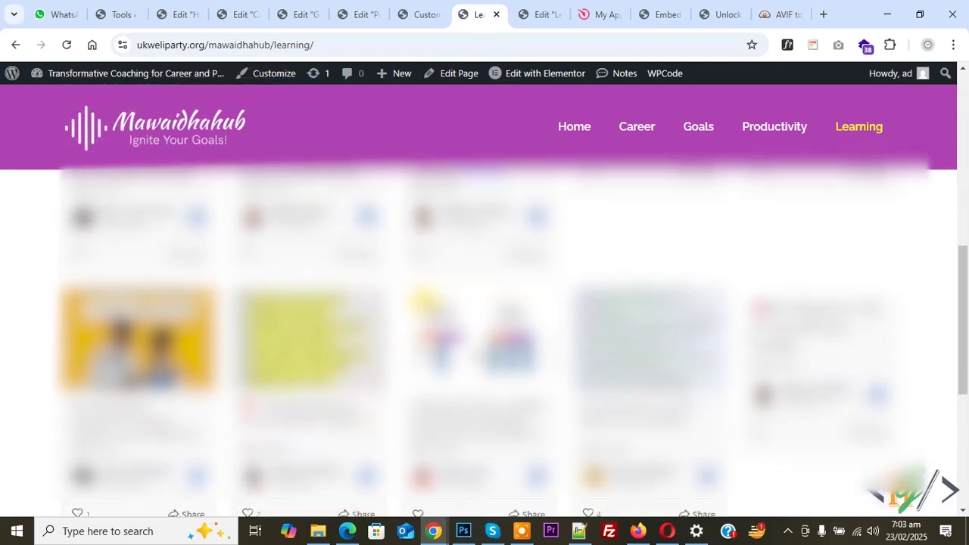